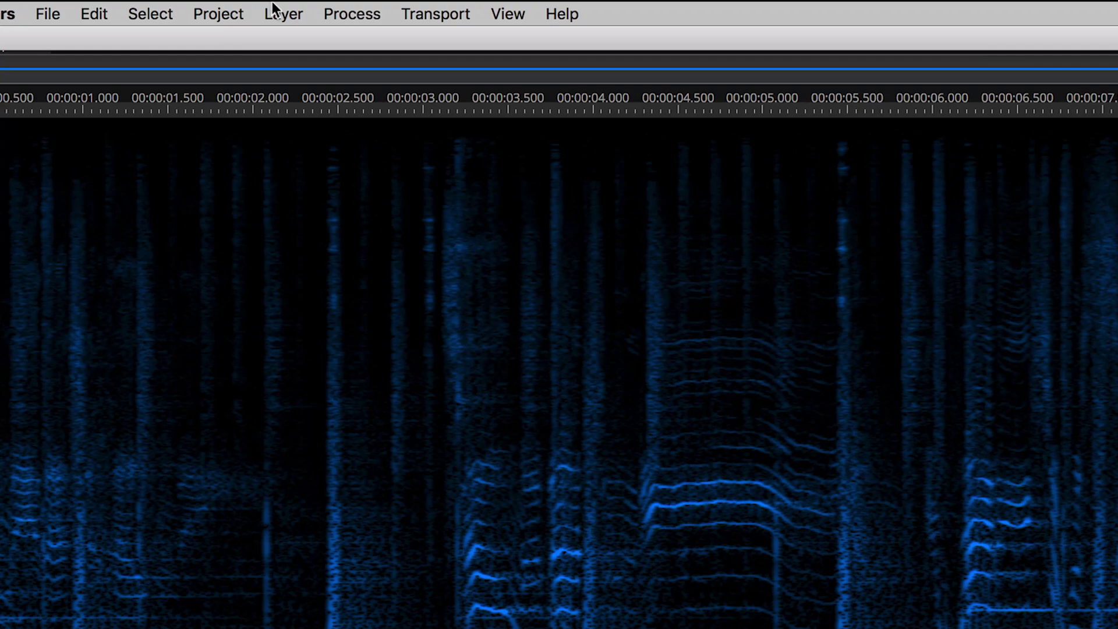
Step: Open Layer > Unmix Stems and, after toggling checkboxes, keep Vocals, Piano, Drums, Bass and Other checked
click(257, 9)
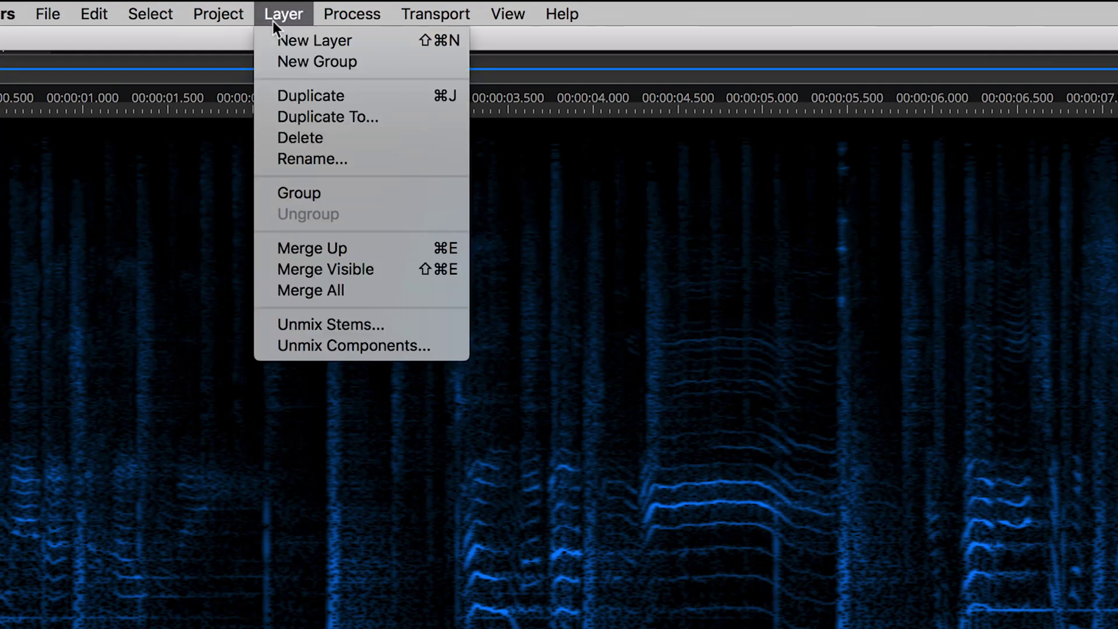
click(288, 324)
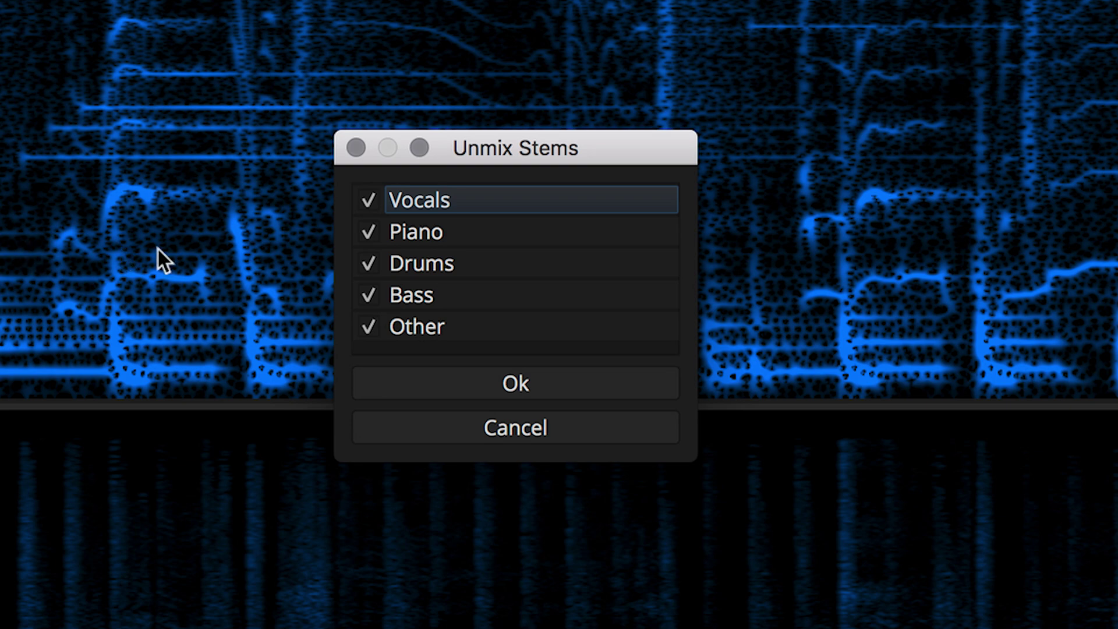
click(369, 201)
click(371, 204)
click(372, 230)
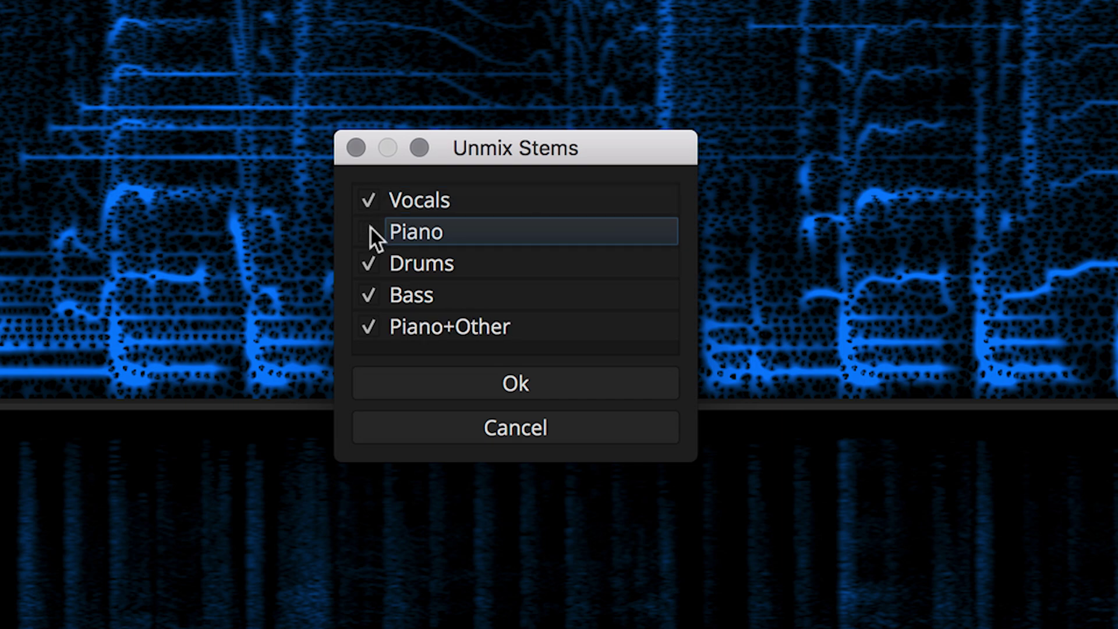
click(372, 230)
click(367, 262)
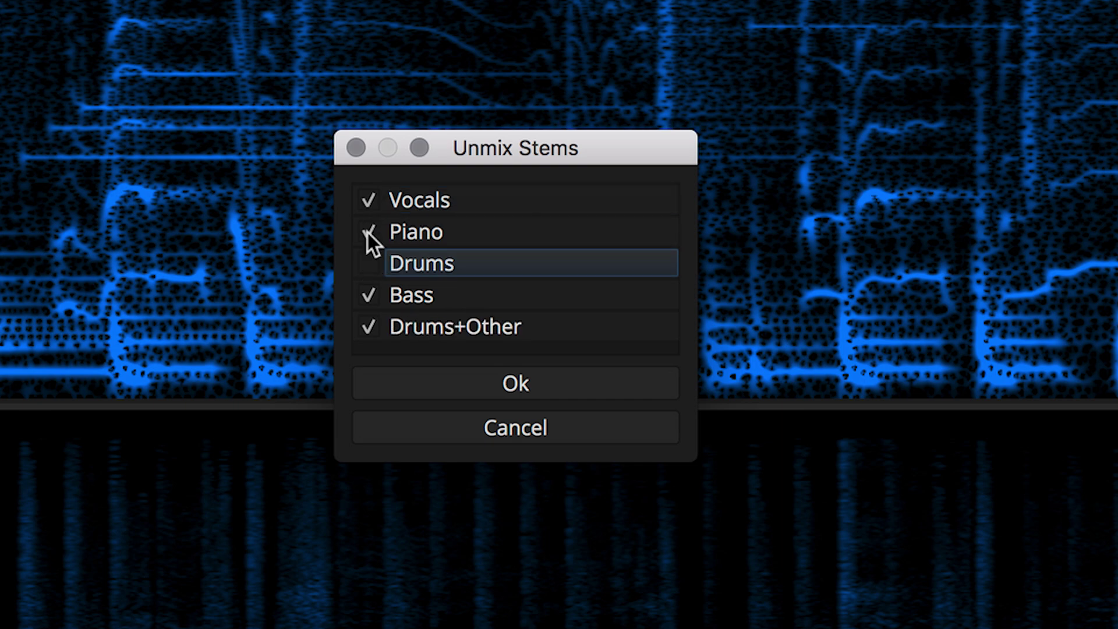
click(368, 232)
click(368, 232)
click(370, 263)
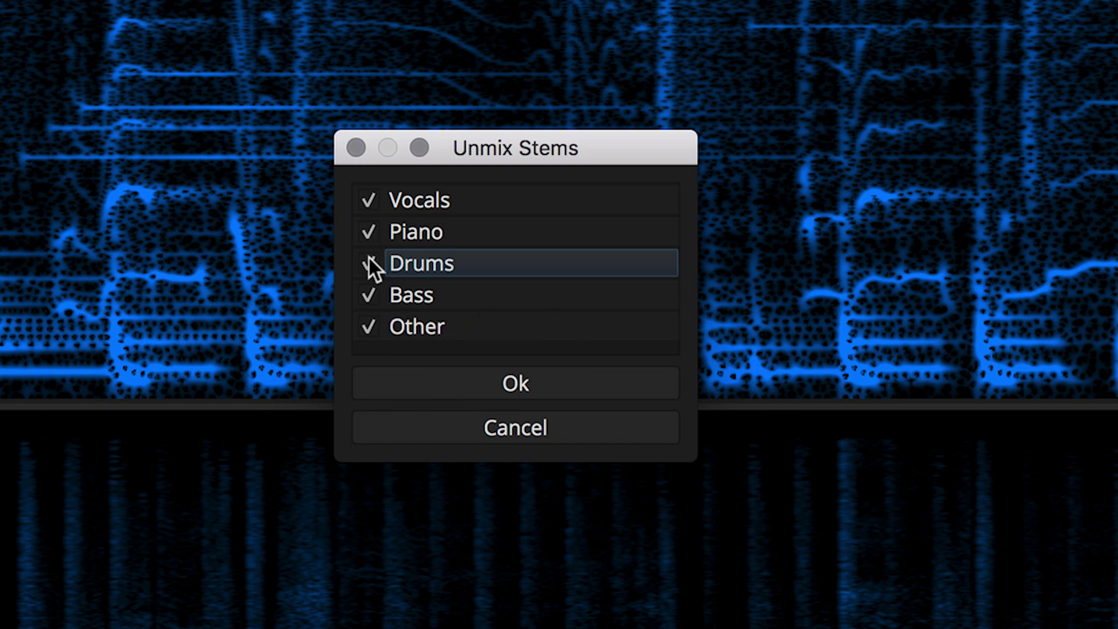
click(438, 196)
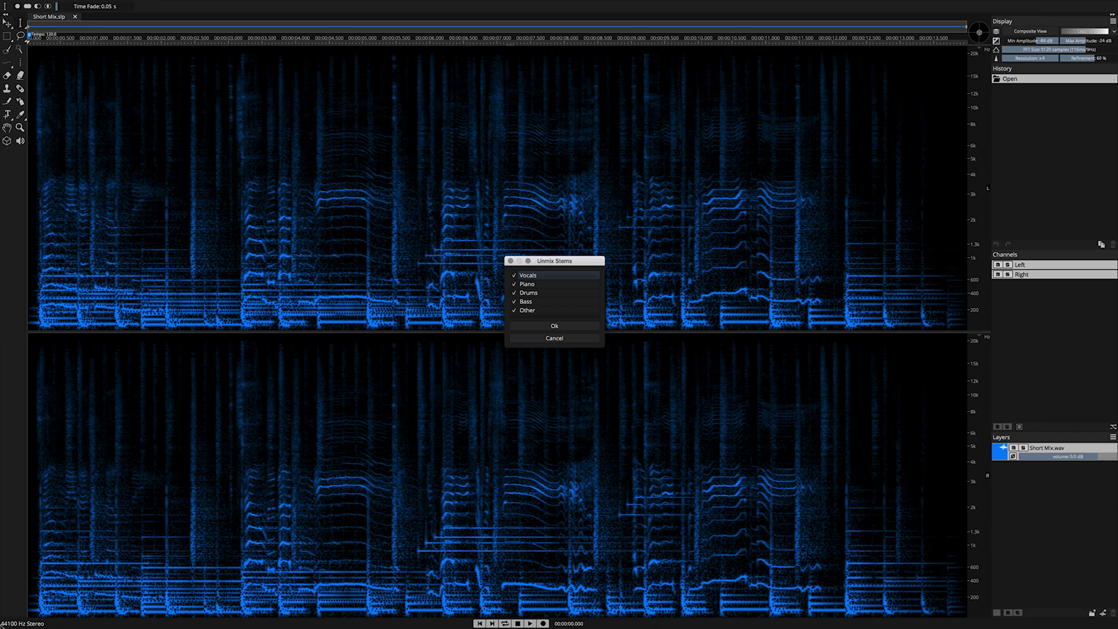
Step: Run the five-stem separation, then solo the Vocals layer and play it
click(576, 328)
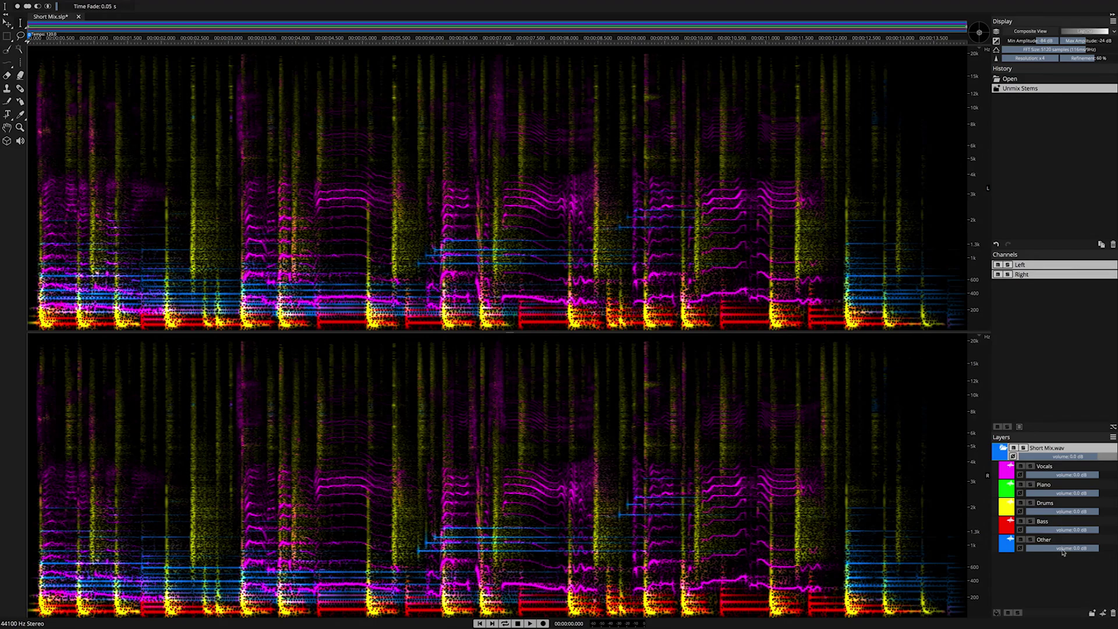
click(1031, 467)
key(space)
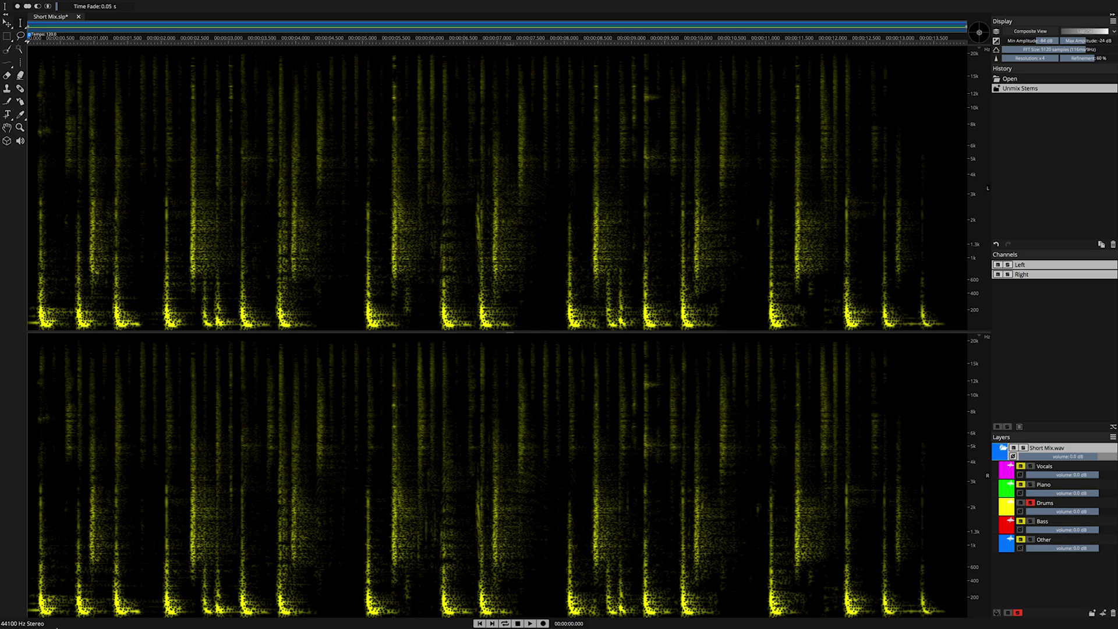
Step: Play back the soloed red Bass layer
key(space)
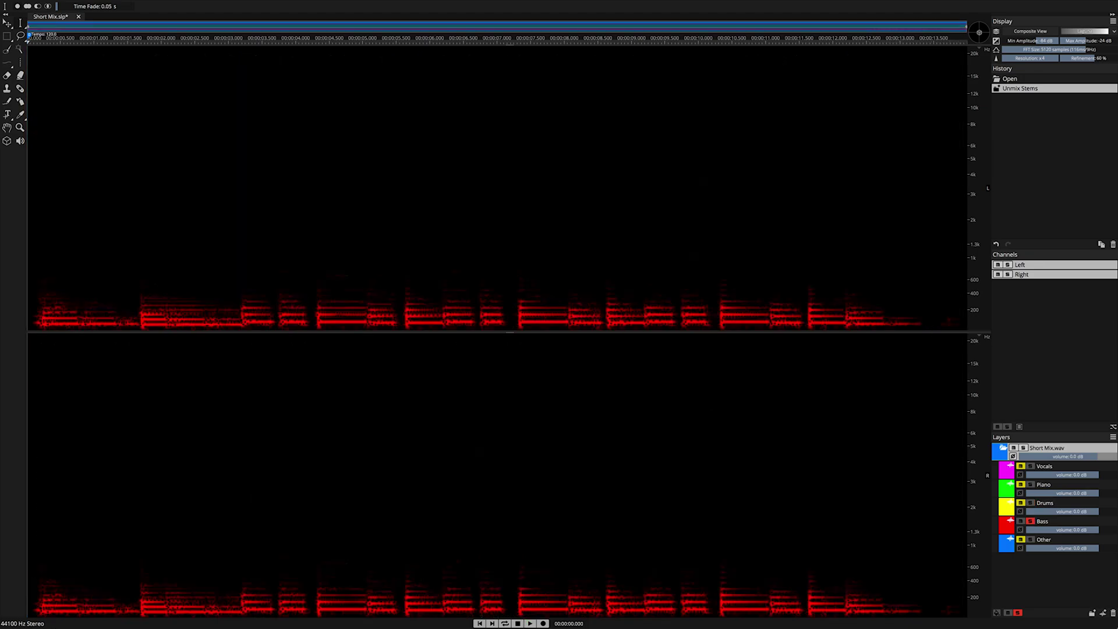
Step: Replay the soloed Bass layer once more
key(space)
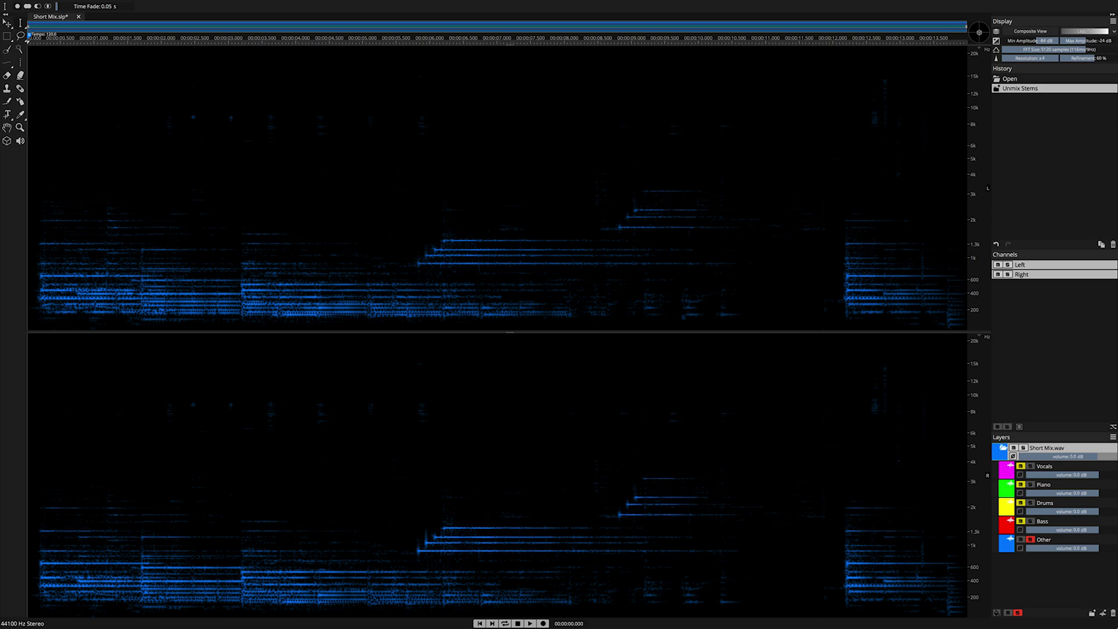
Step: Play back the soloed blue Other layer
key(space)
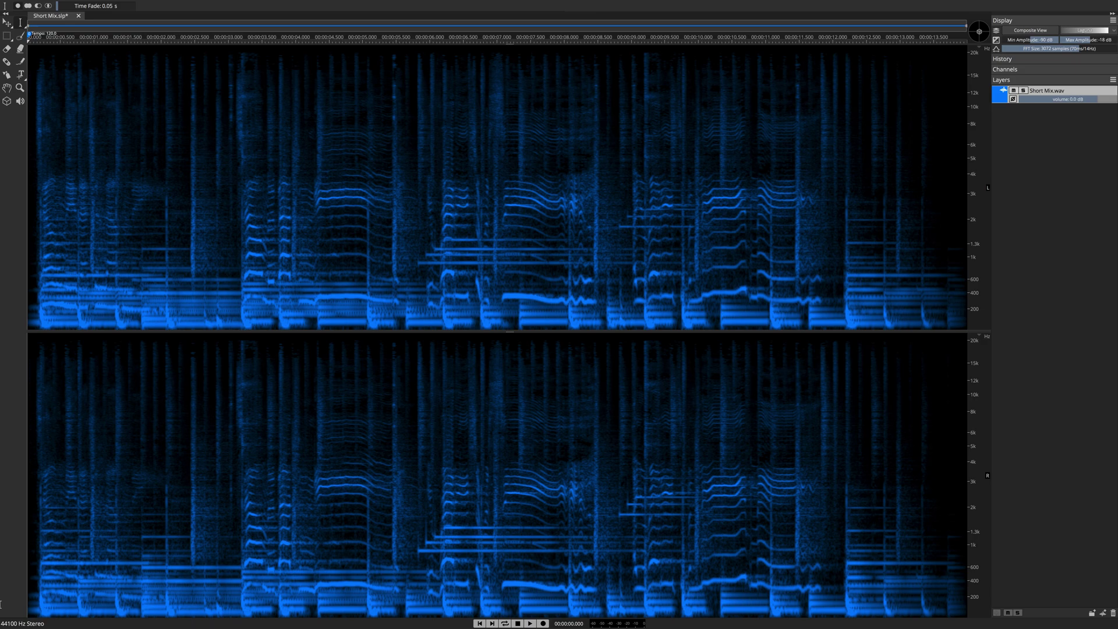
Step: Run Layer > Unmix Vocals to split the track into Vocals and Other layers
click(179, 7)
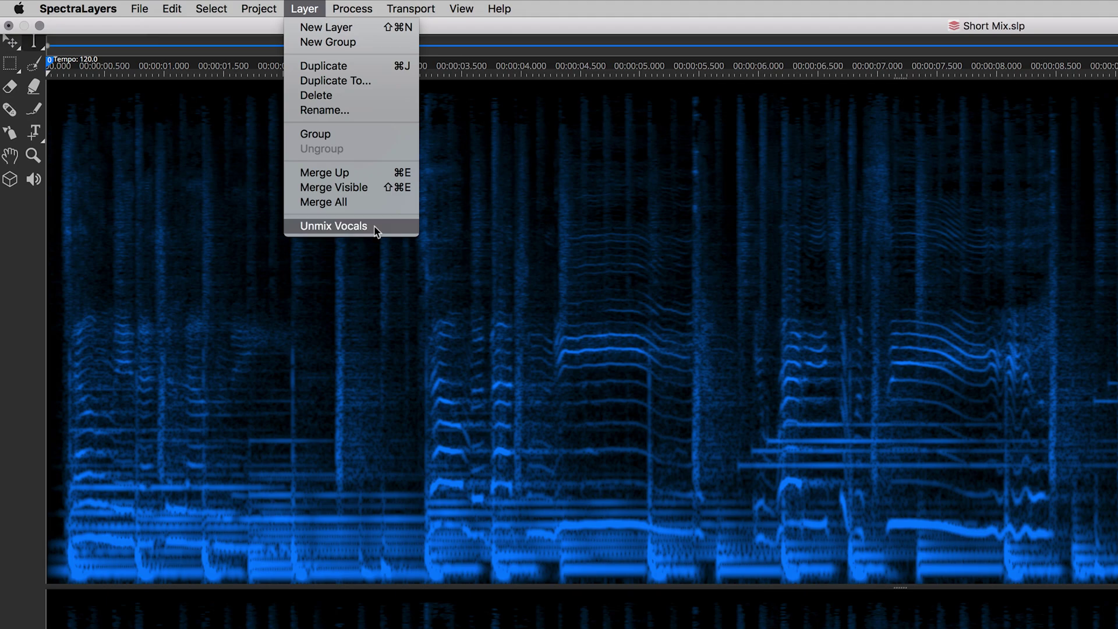
click(338, 226)
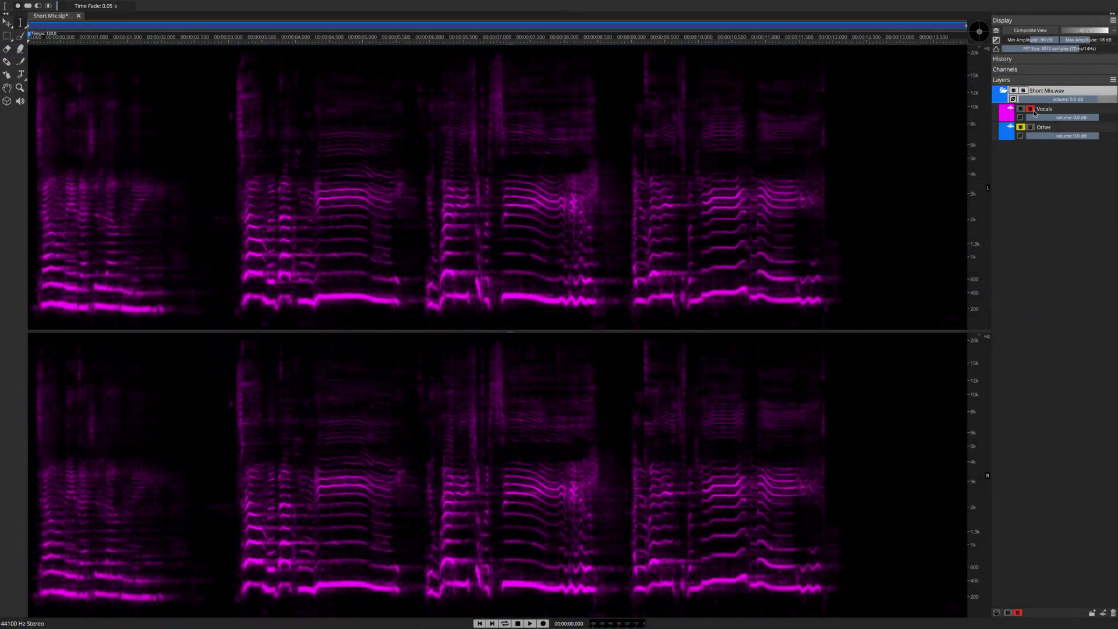
Step: Play the vocals, then mute, unmute and re-mute the Vocals layer, leaving it muted
key(space)
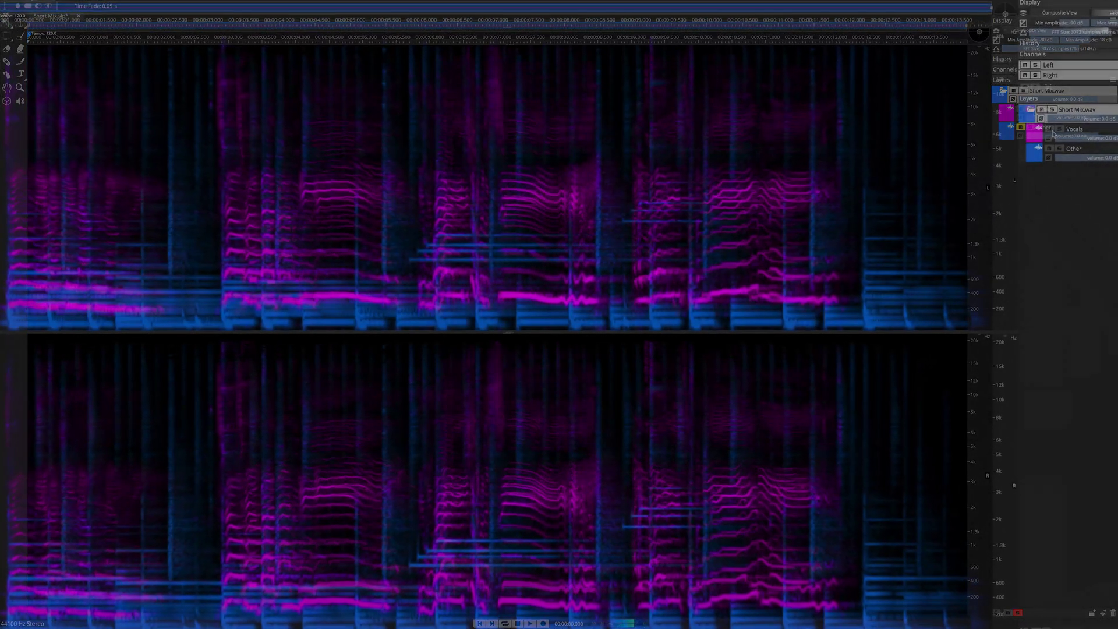
click(1043, 134)
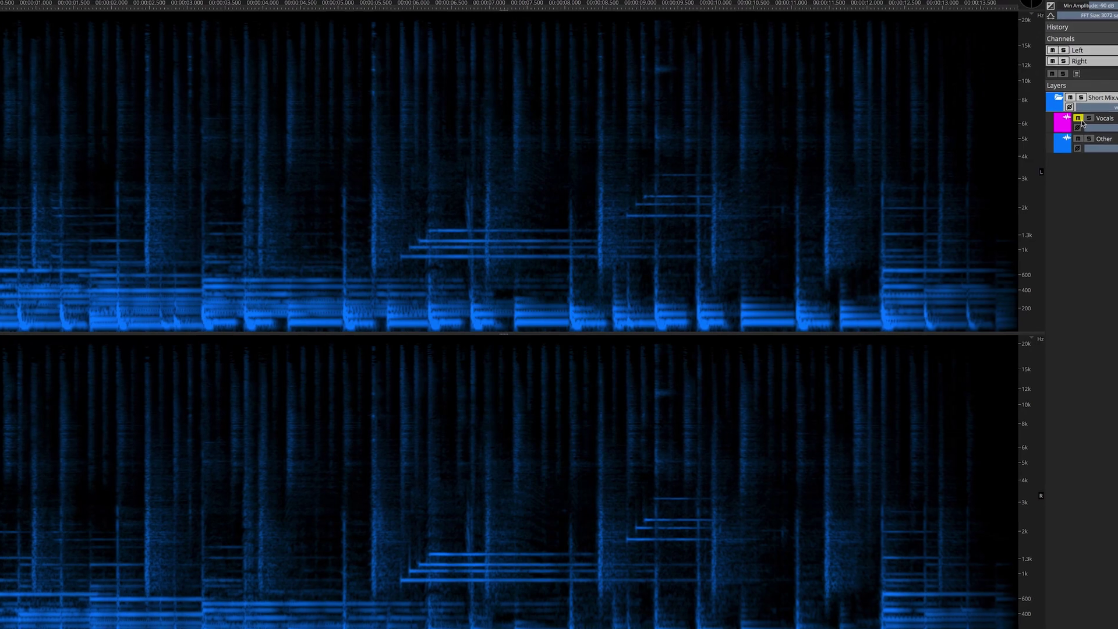
click(1072, 122)
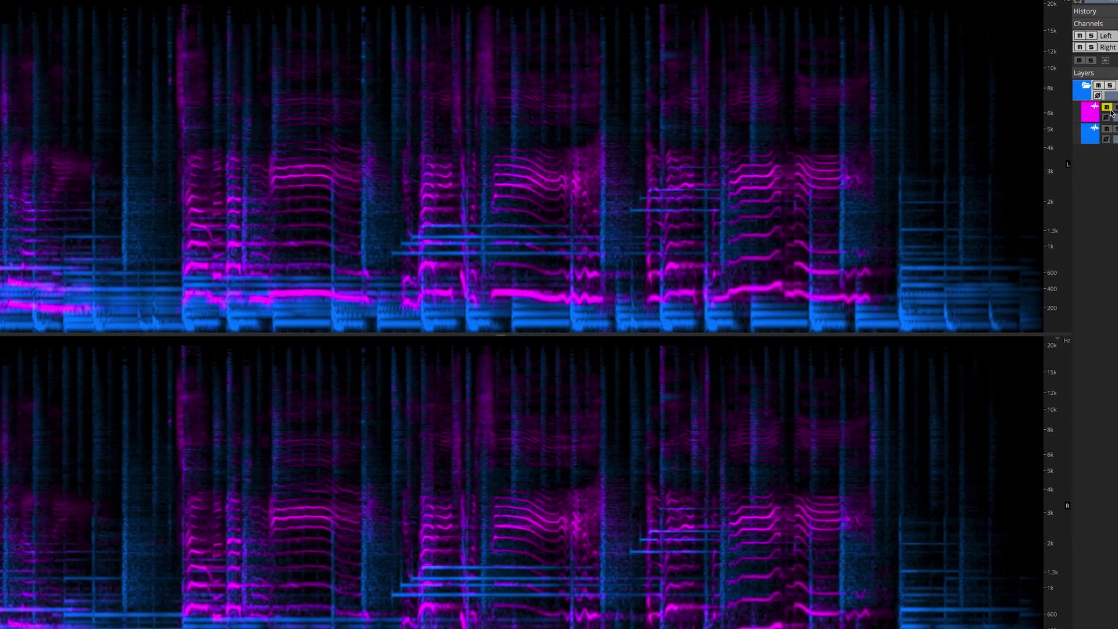
click(1101, 111)
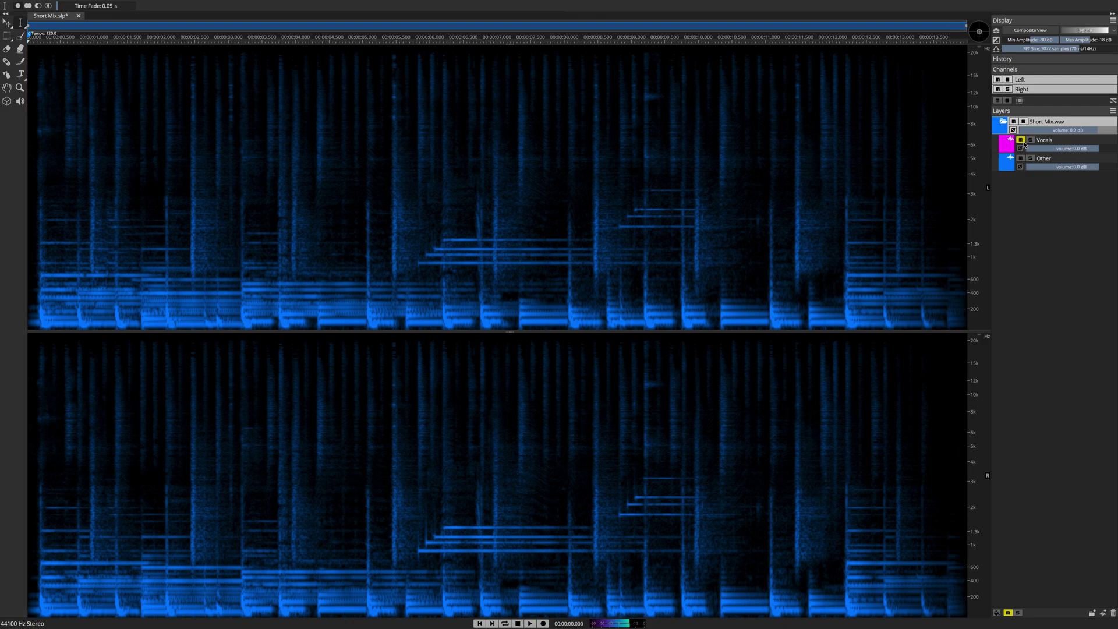
Step: Unmute Vocals and toggle the Other layer's mute several times, ending with Other muted
click(1023, 142)
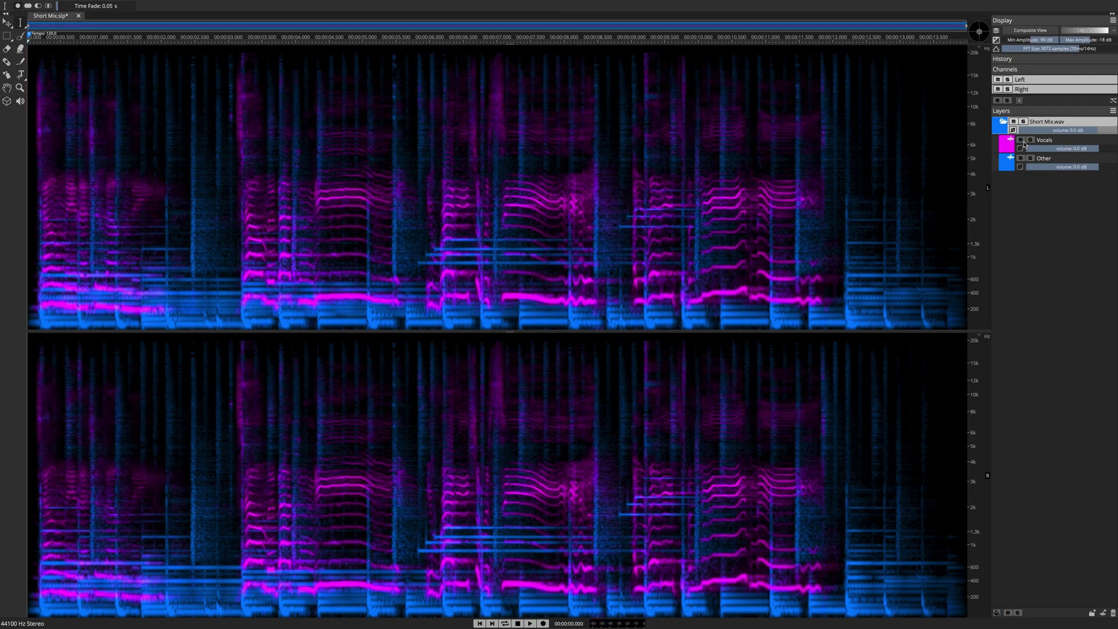
click(1021, 158)
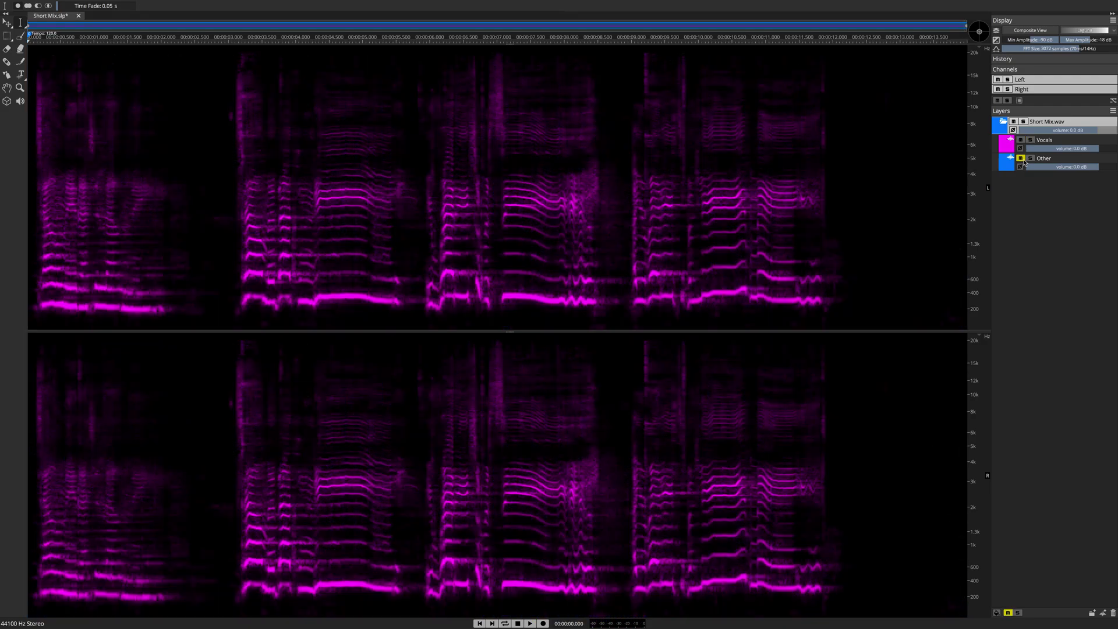
click(1022, 160)
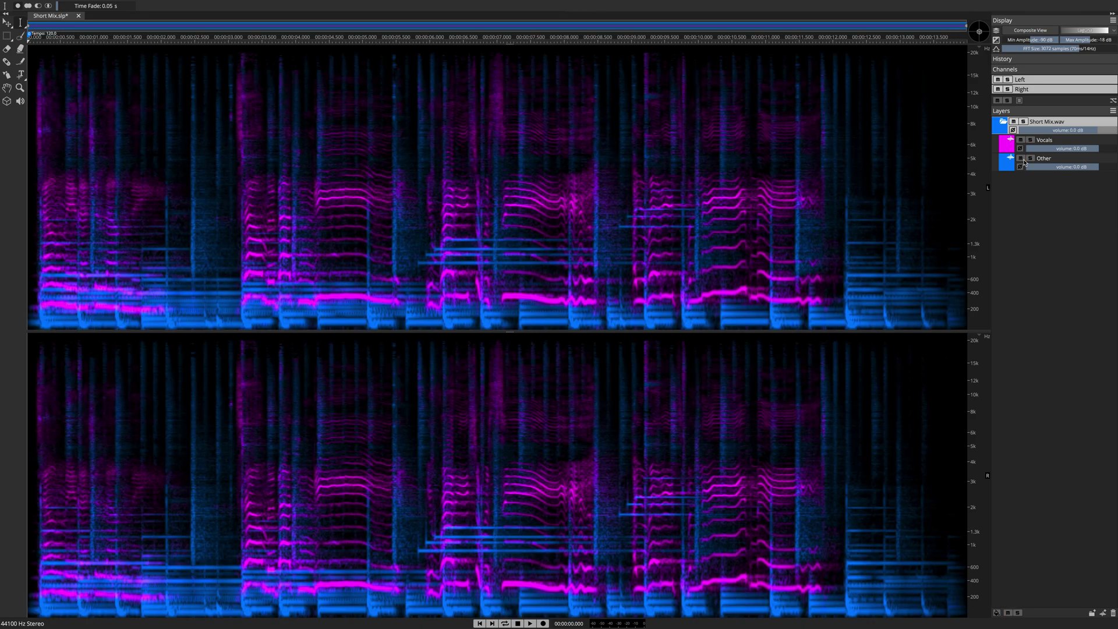
click(1021, 159)
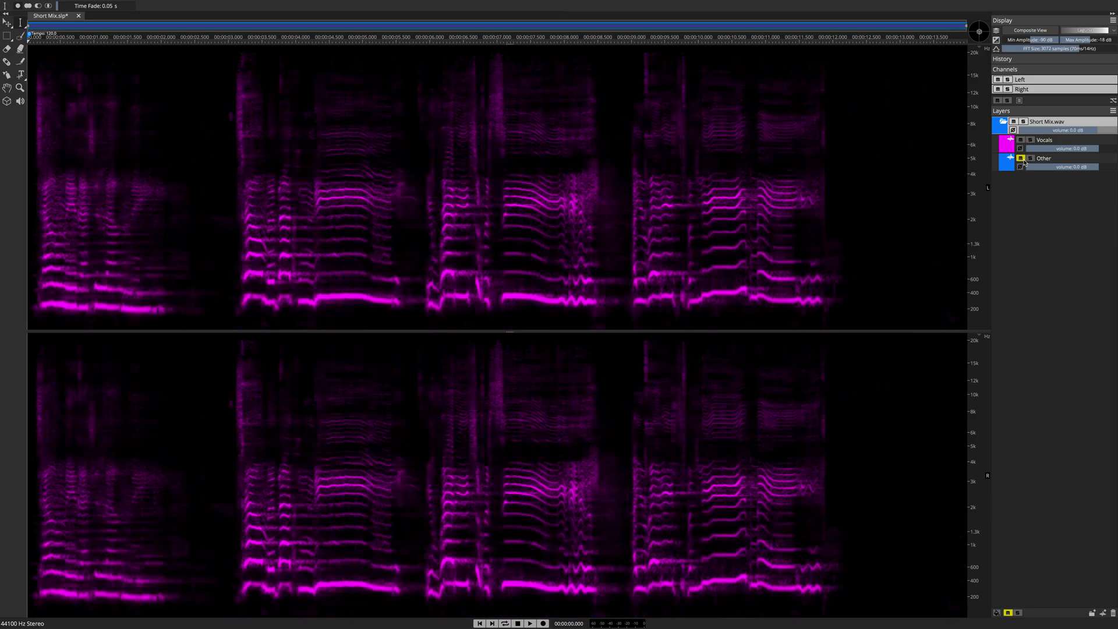
click(1021, 159)
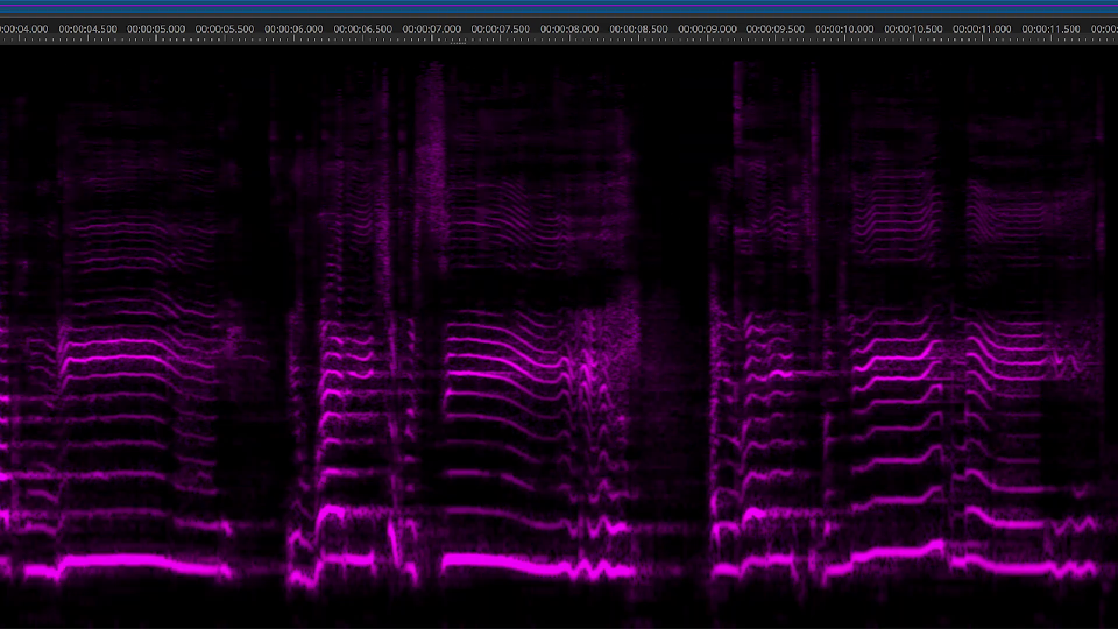
click(1110, 180)
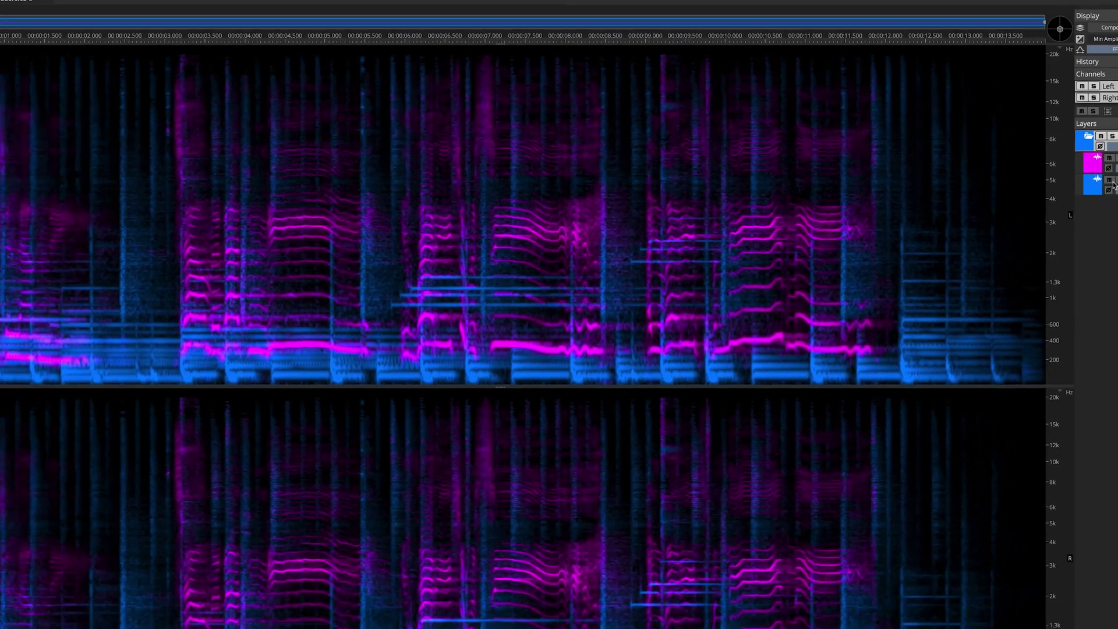
click(1112, 184)
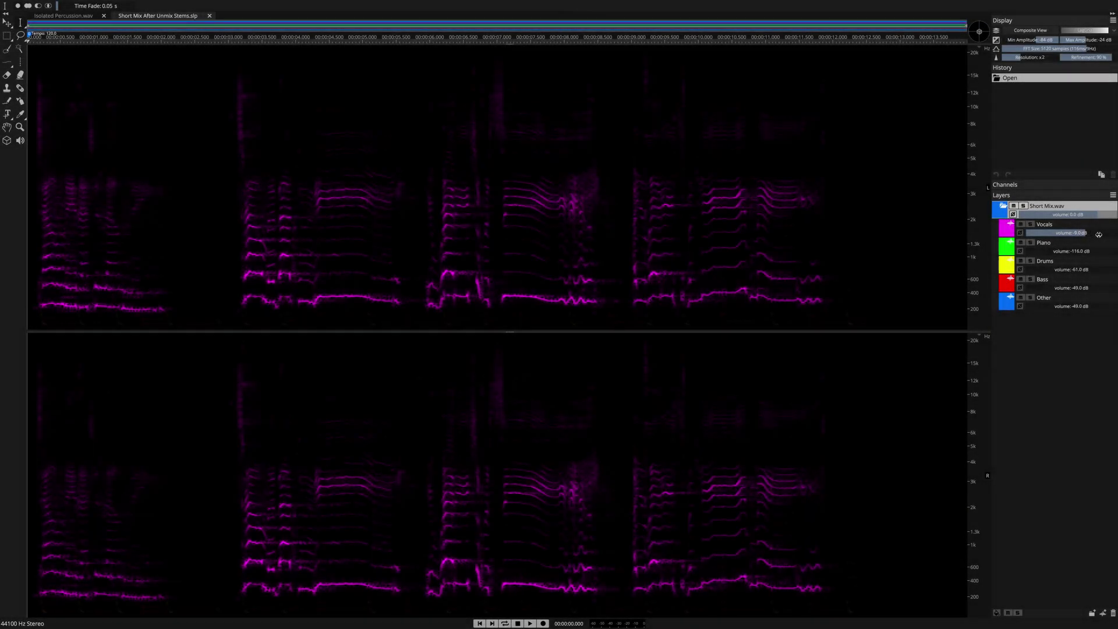
Step: Raise the Vocals, Drums, Bass and Other layer volume sliders and adjust the spectrogram rendering
drag(1098, 234, 1112, 236)
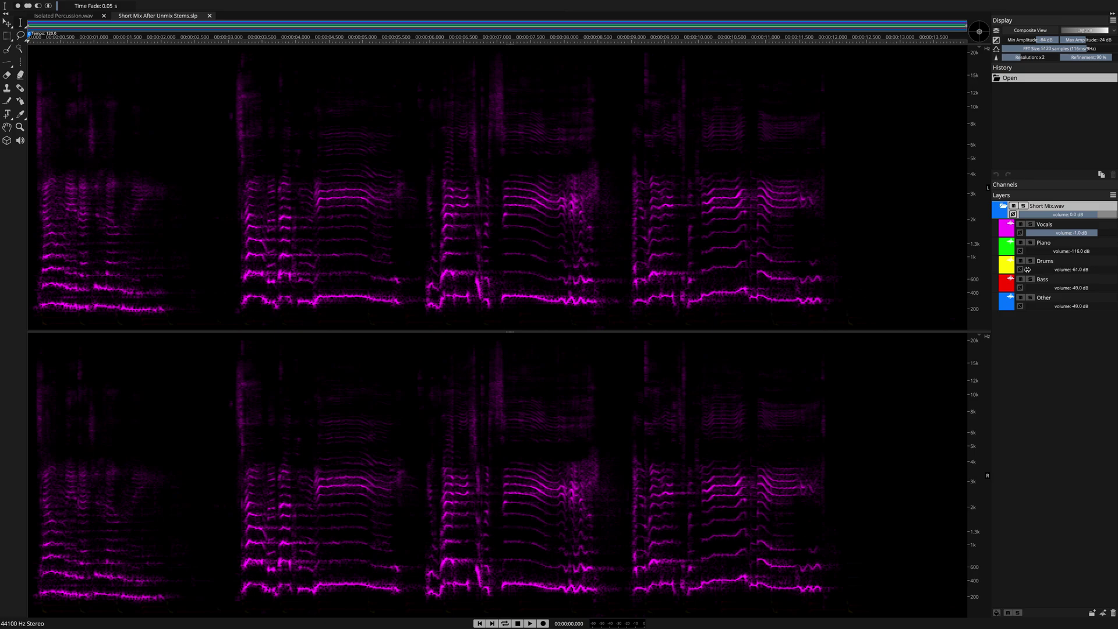
drag(1067, 269, 1116, 273)
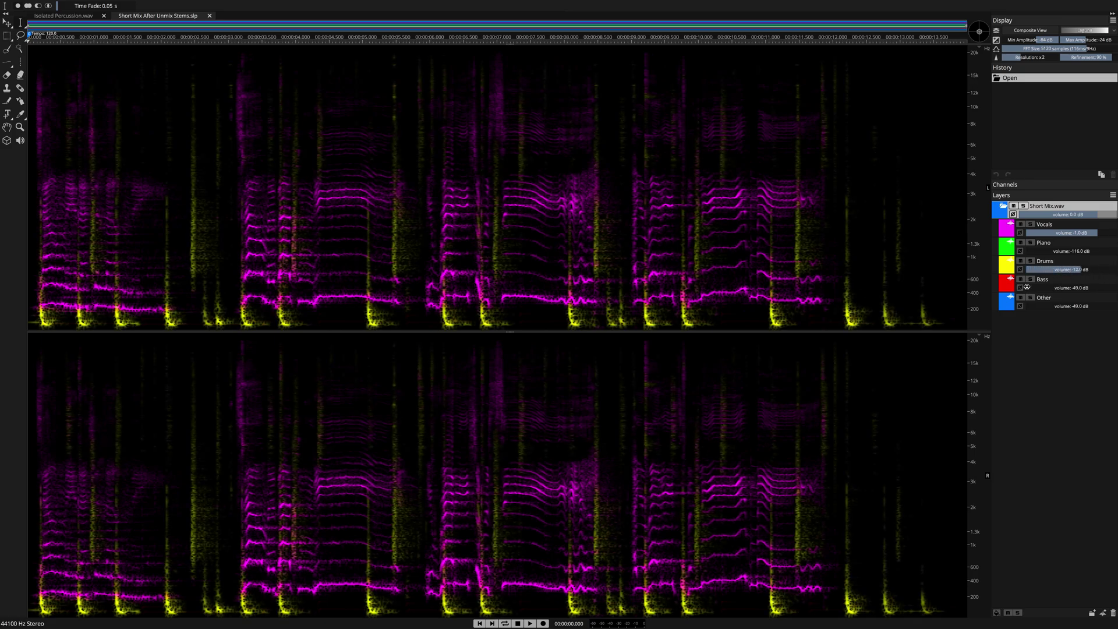
drag(1086, 290, 1108, 292)
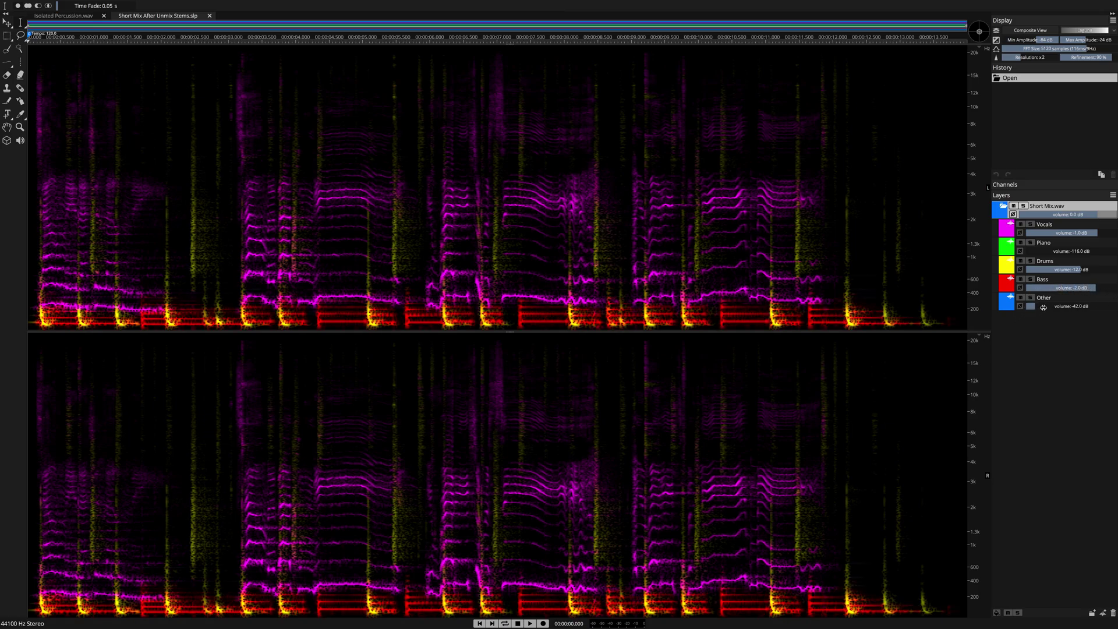
drag(1074, 307, 1100, 307)
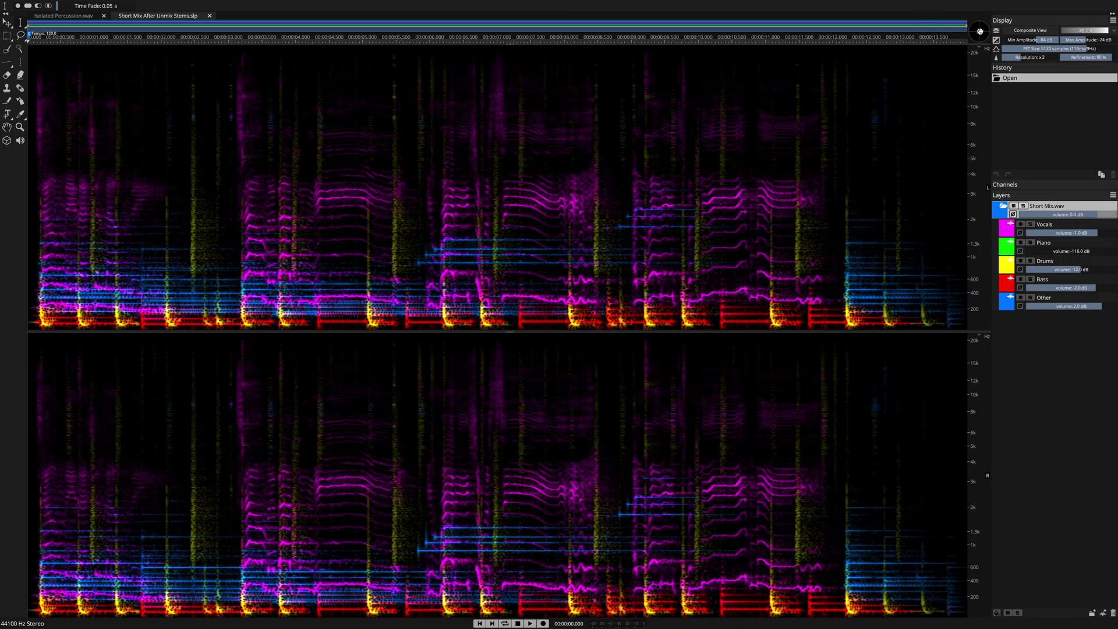
drag(980, 31, 984, 28)
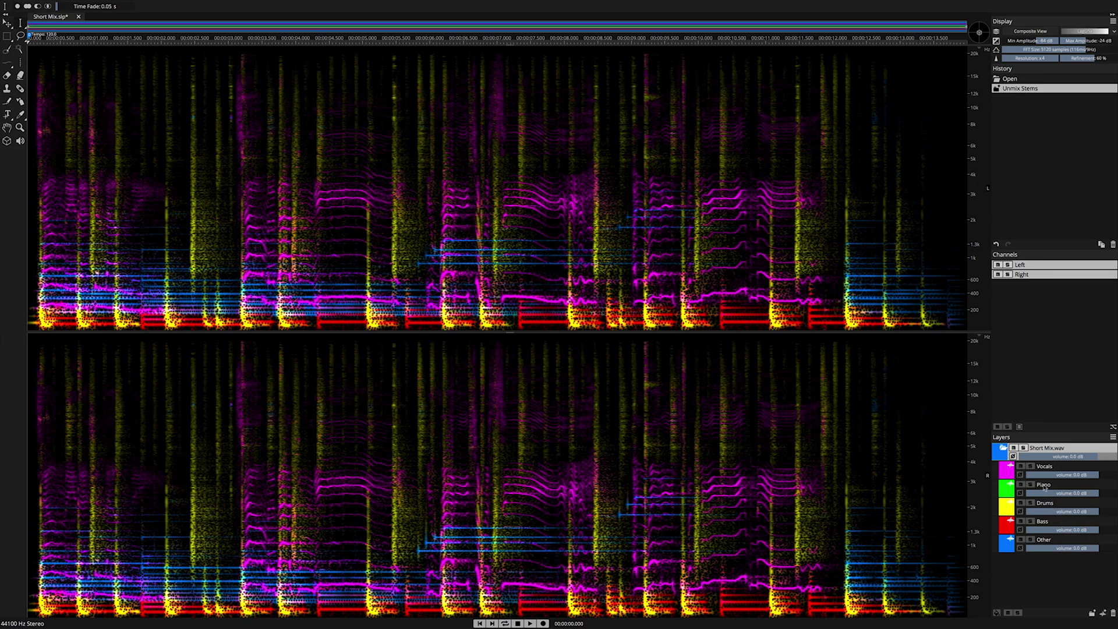
Step: Solo Vocals, then add Piano, Drums, Bass and Other solos in turn
click(1032, 467)
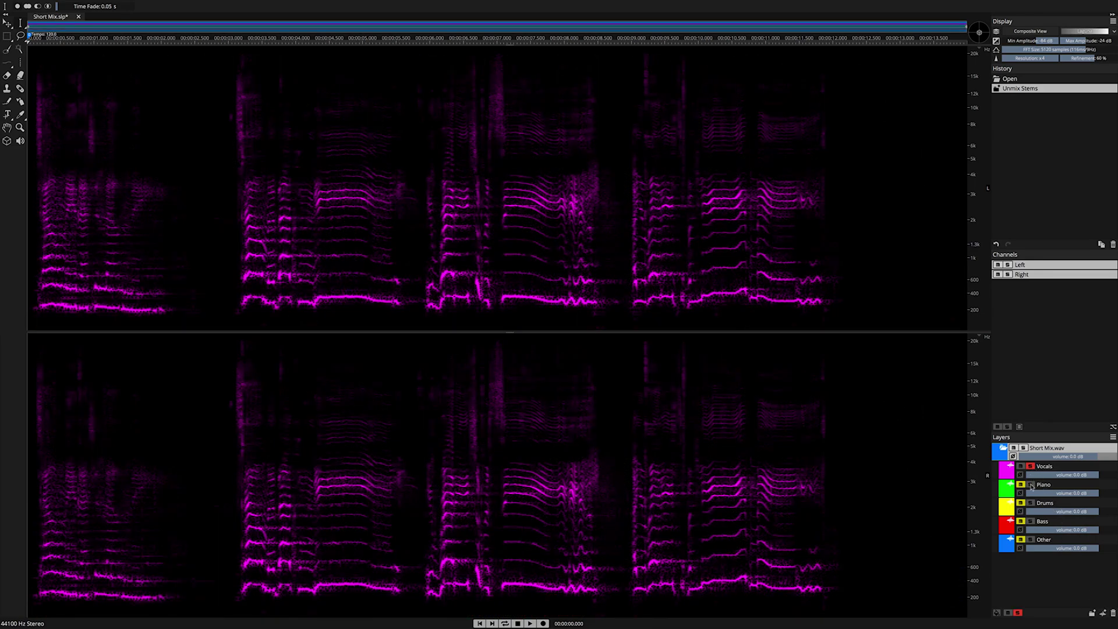
click(1031, 485)
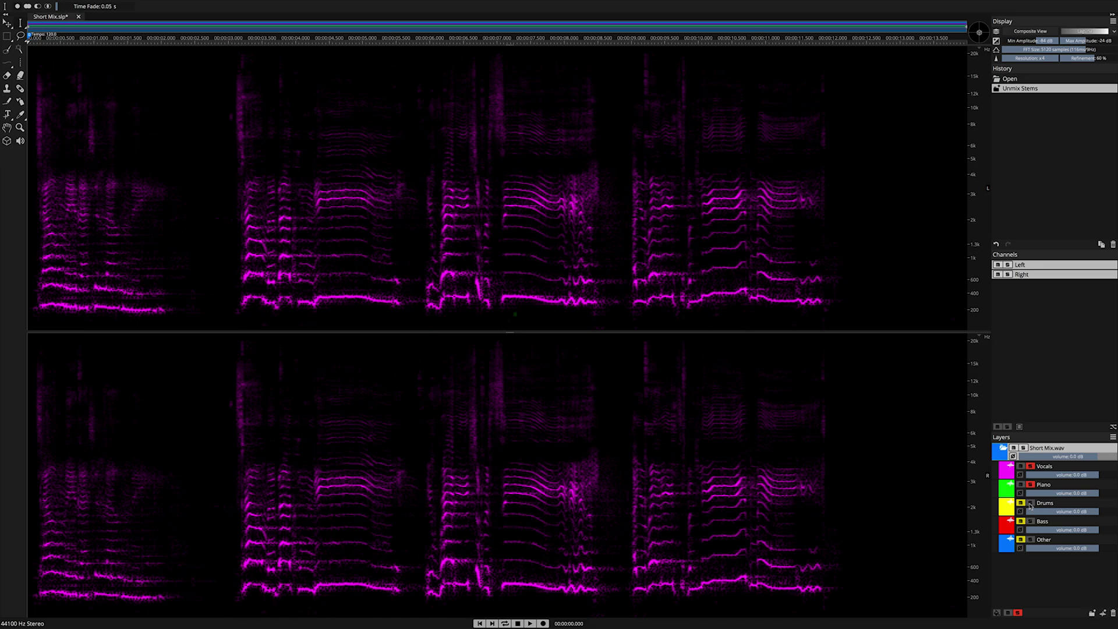
click(1031, 503)
click(1031, 522)
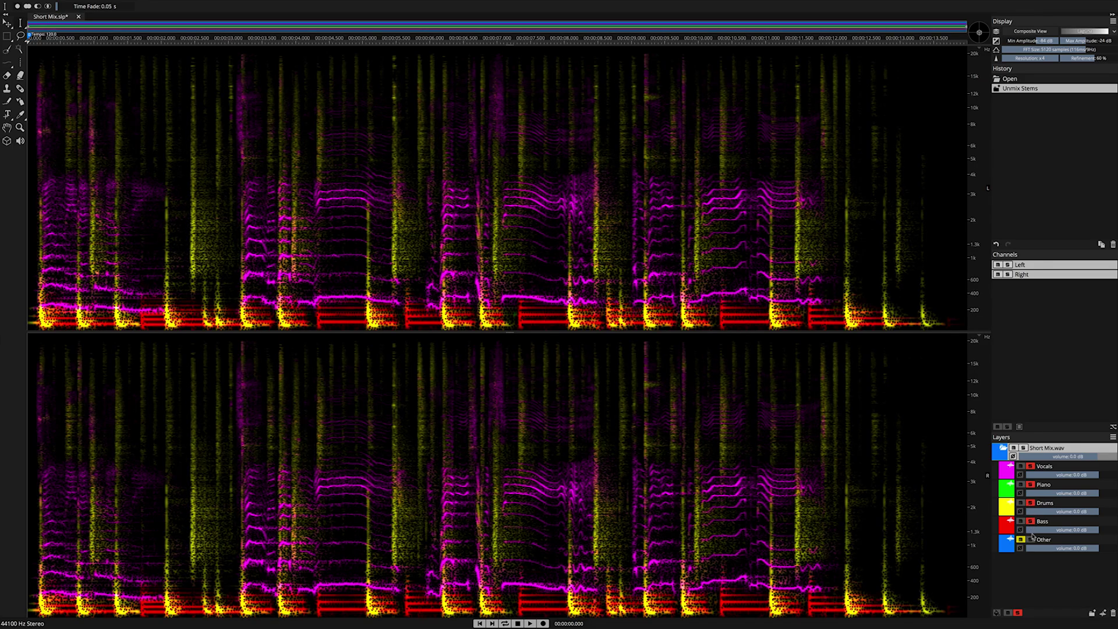
click(1032, 539)
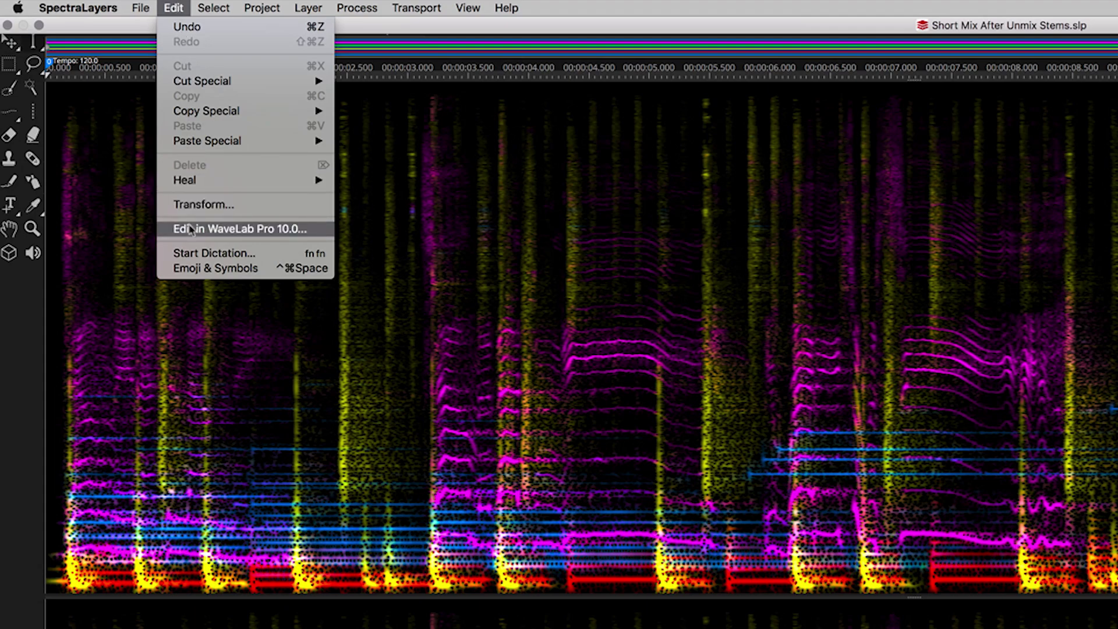
Step: Launch WaveLab Pro 10.0 from the Edit menu to edit the five-stem project
click(191, 229)
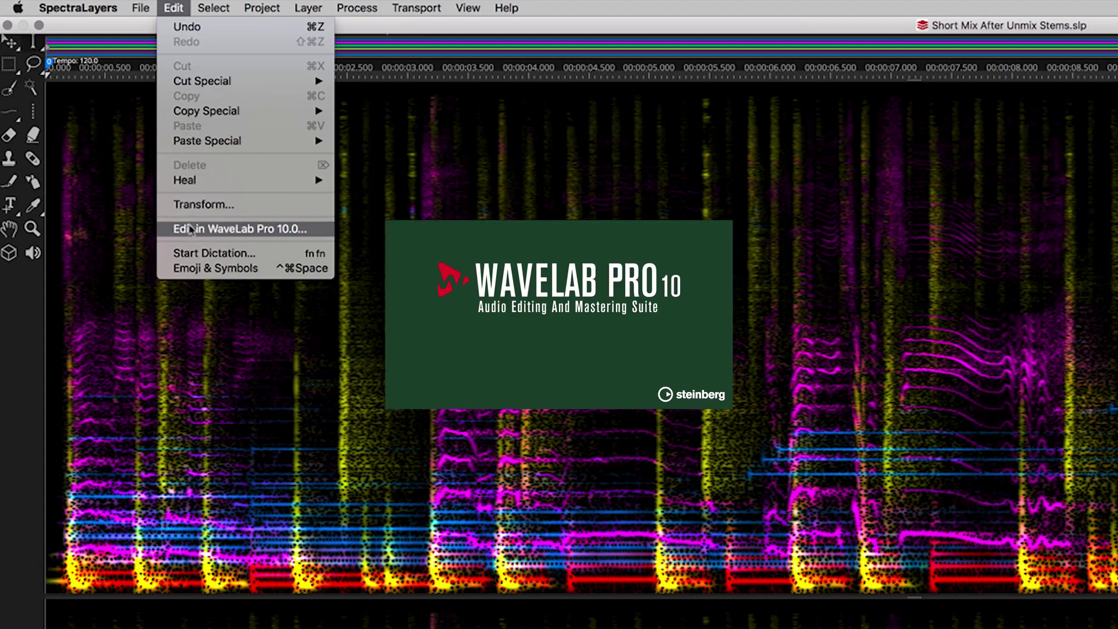